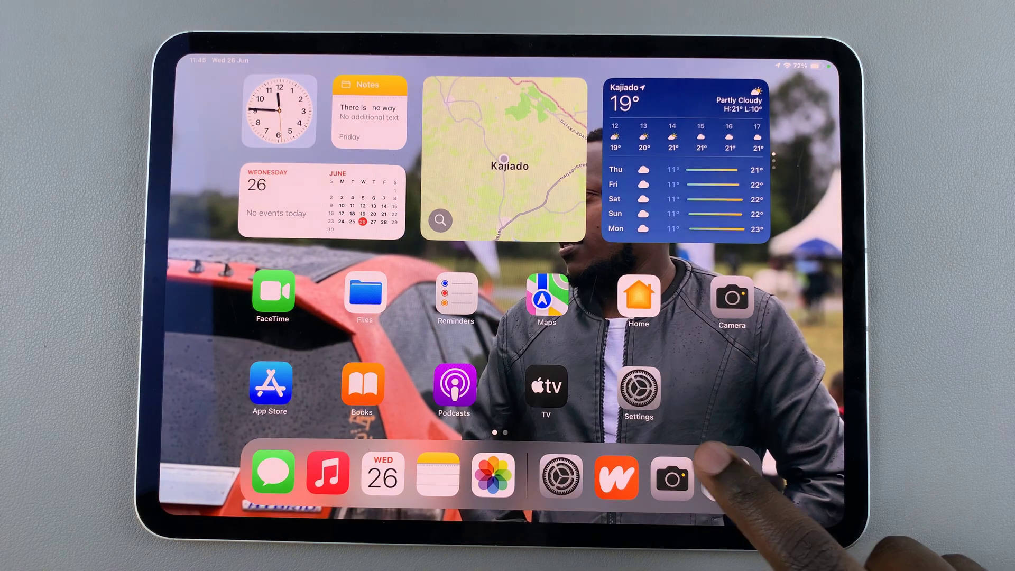
# - Launch Settings from the Home Screen and go to the Camera page
pyautogui.click(638, 389)
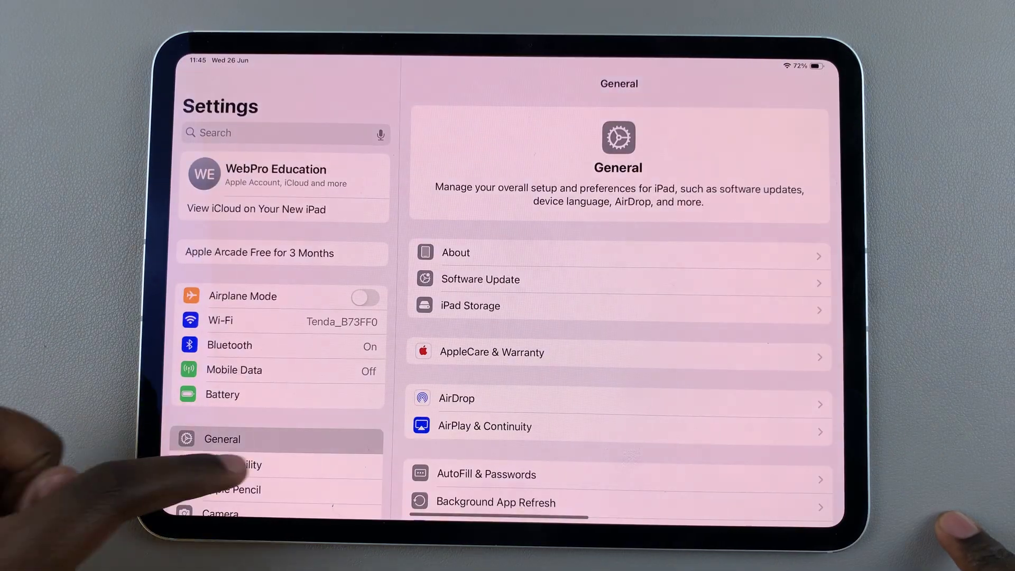
pyautogui.scroll(-3, 286, 318)
pyautogui.click(226, 303)
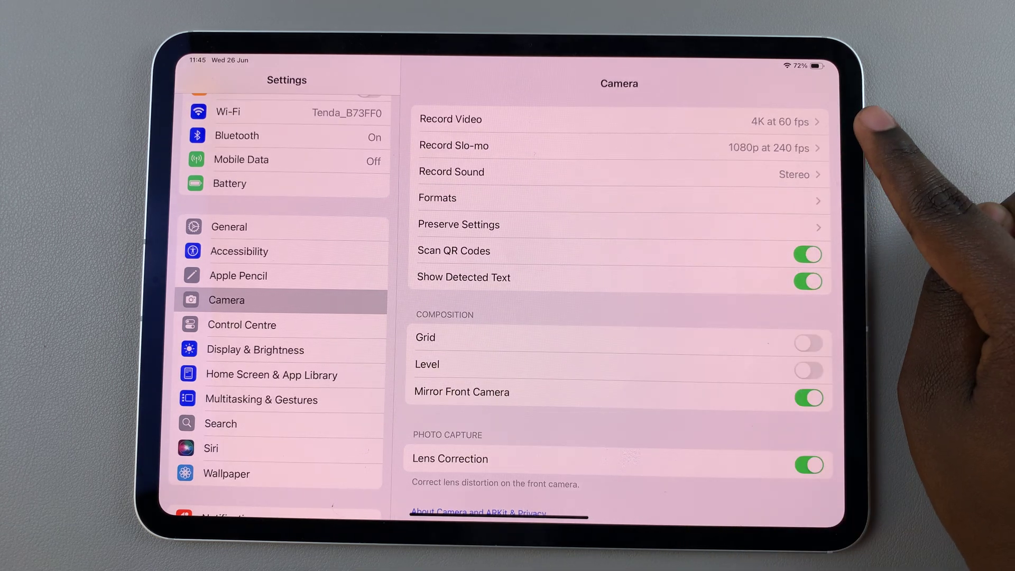
# - In Record Video, try 1080p HD 60 fps and 720p HD 30 fps, then choose 4K 60 fps
pyautogui.click(801, 121)
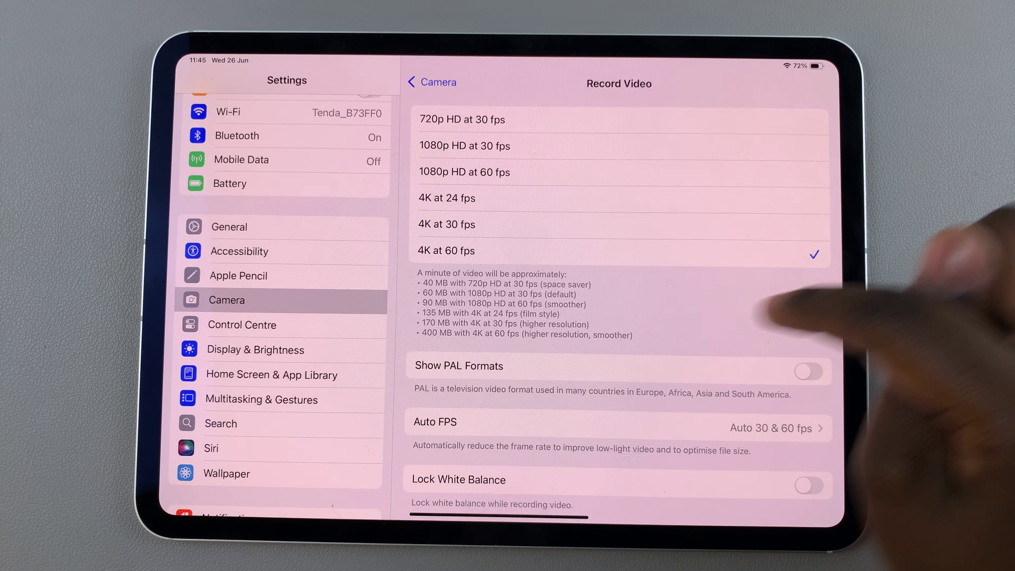
pyautogui.click(801, 172)
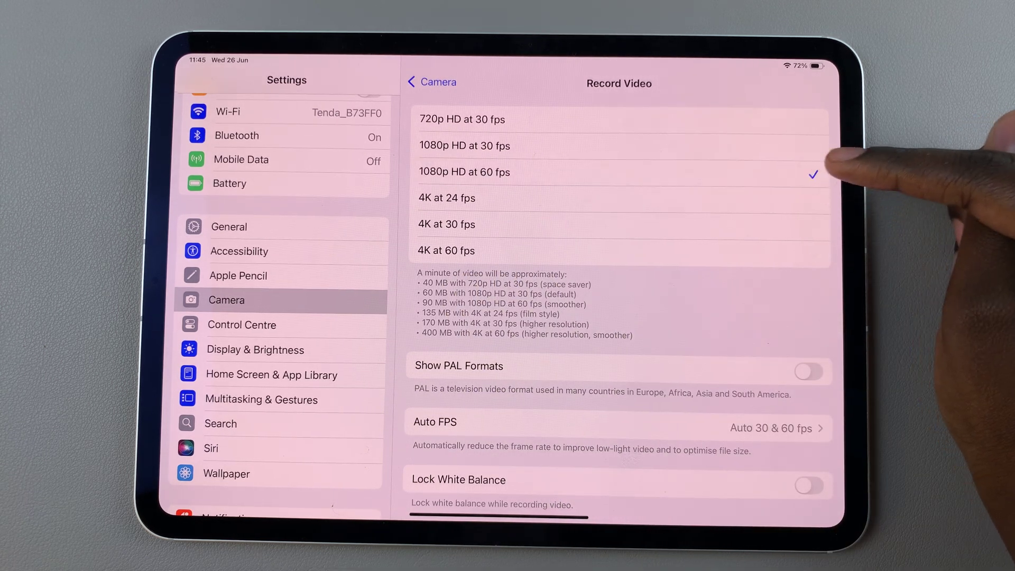
pyautogui.click(801, 120)
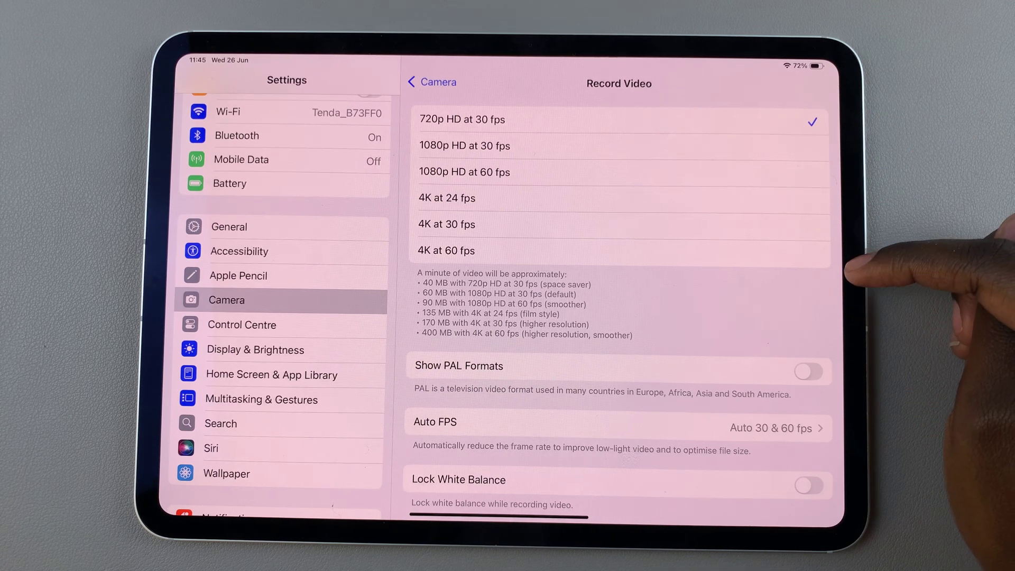
pyautogui.click(793, 250)
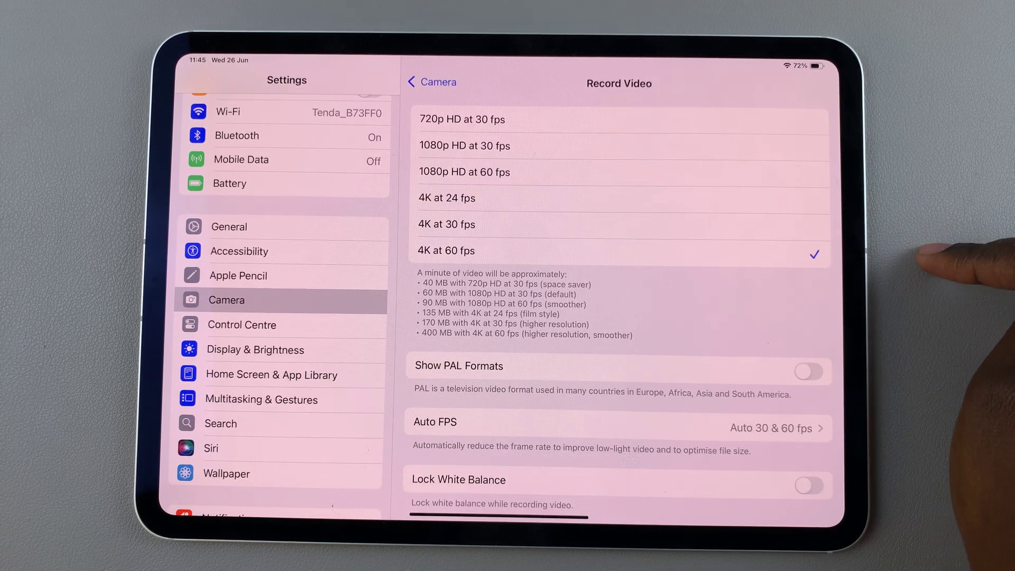
pyautogui.moveTo(516, 519); pyautogui.dragTo(611, 445)
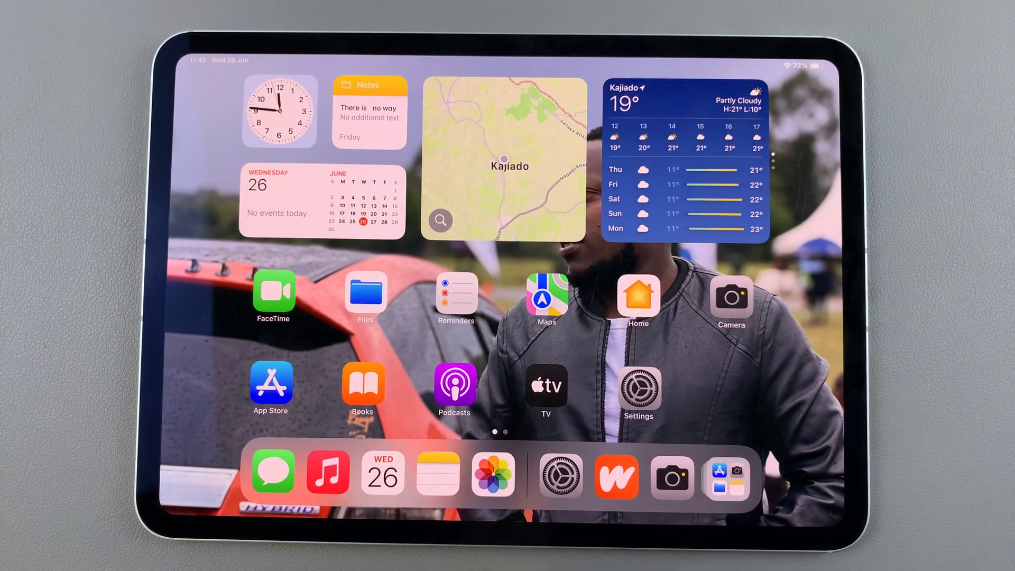